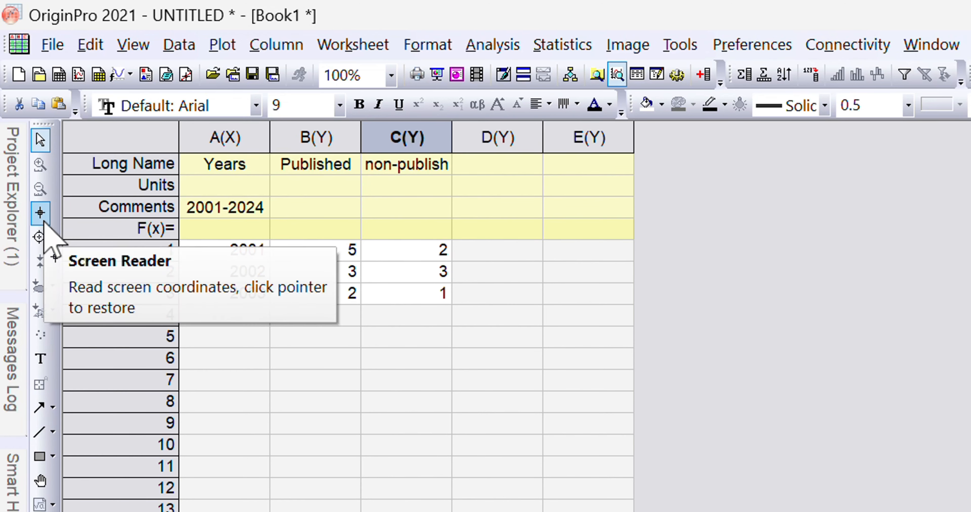
left_click(42, 241)
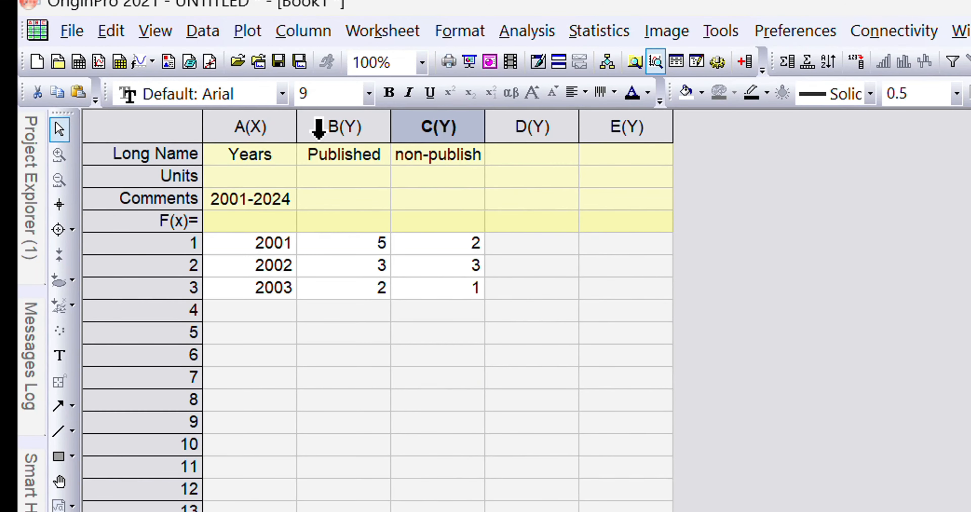
Set the Published column (B) as a Z column
left_click(318, 128)
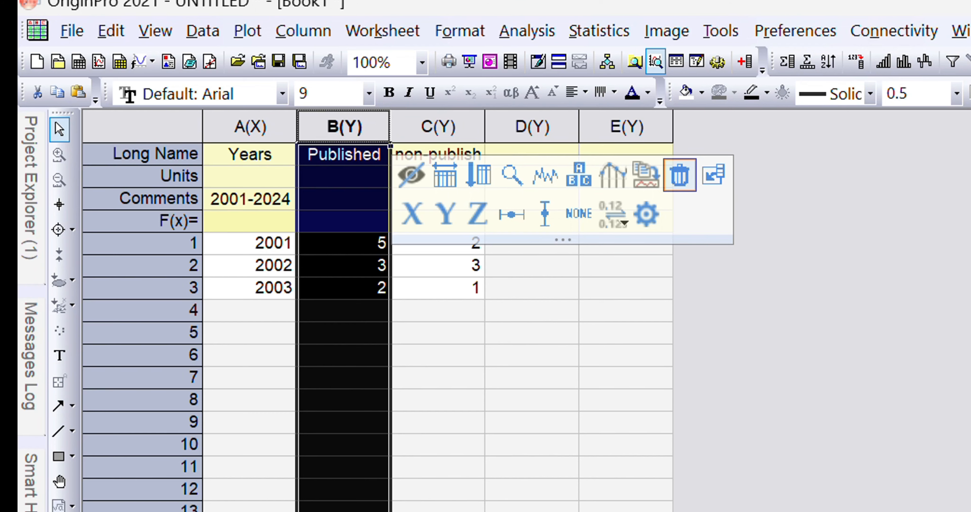
left_click(969, 61)
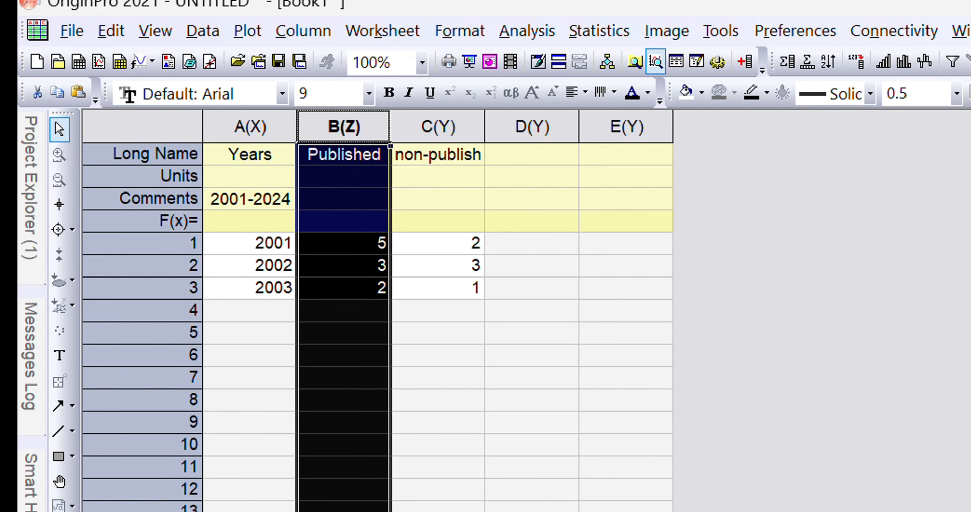
left_click(249, 128)
left_click(383, 126)
left_click(402, 127)
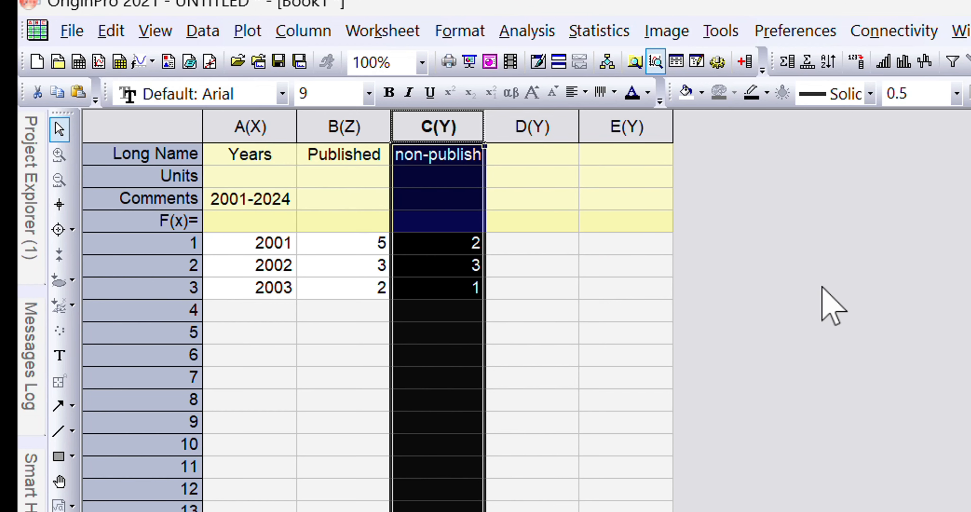
left_click(822, 288)
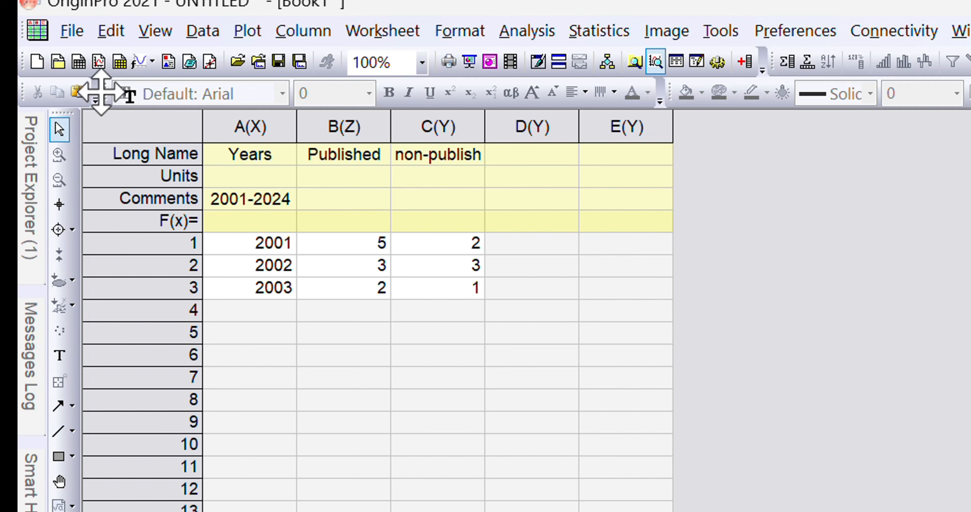
left_click(262, 245)
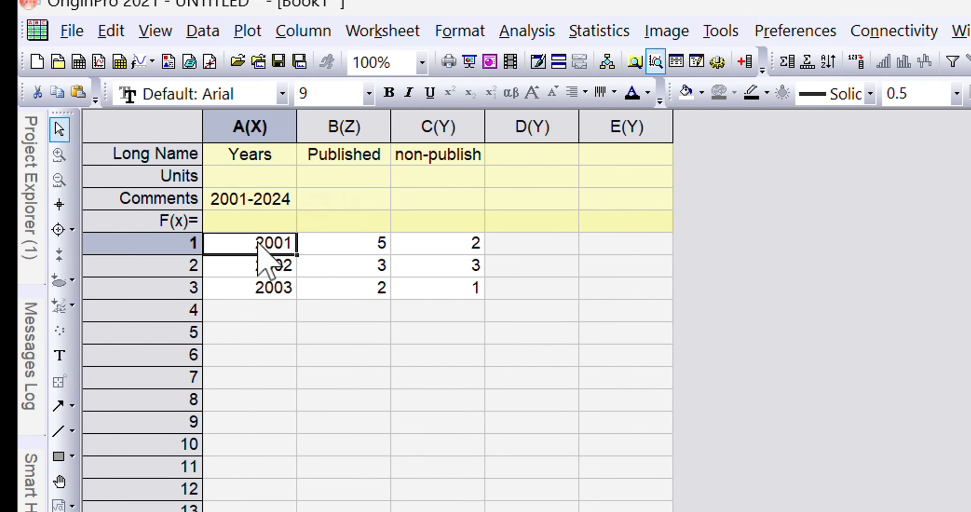
left_click(439, 243)
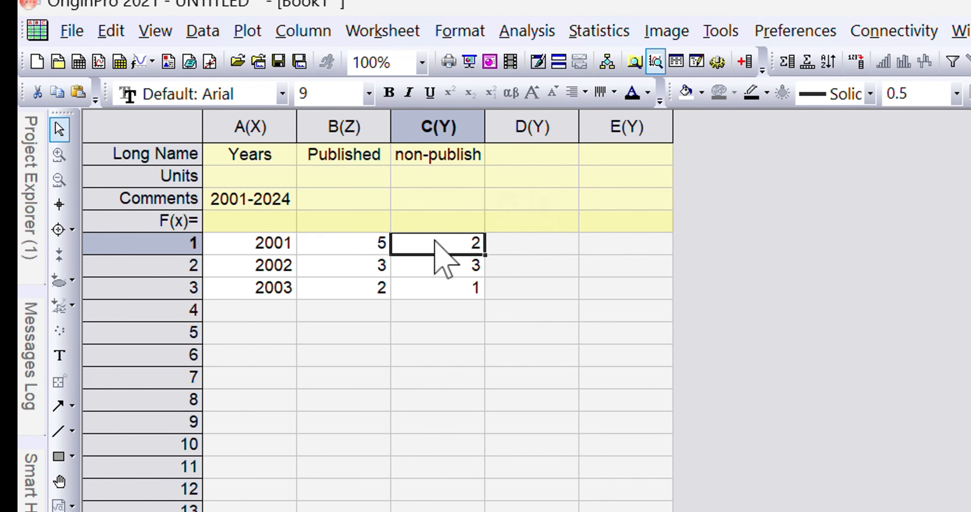
Set the font of the non-publish long name in column C to Corbel Light
left_click(438, 155)
left_click(285, 93)
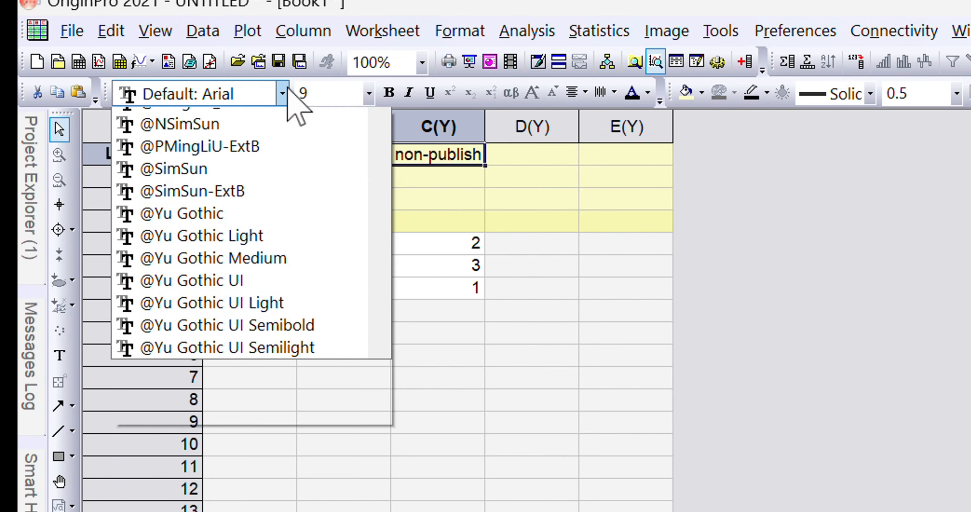
scroll(217, 429, "down", 20)
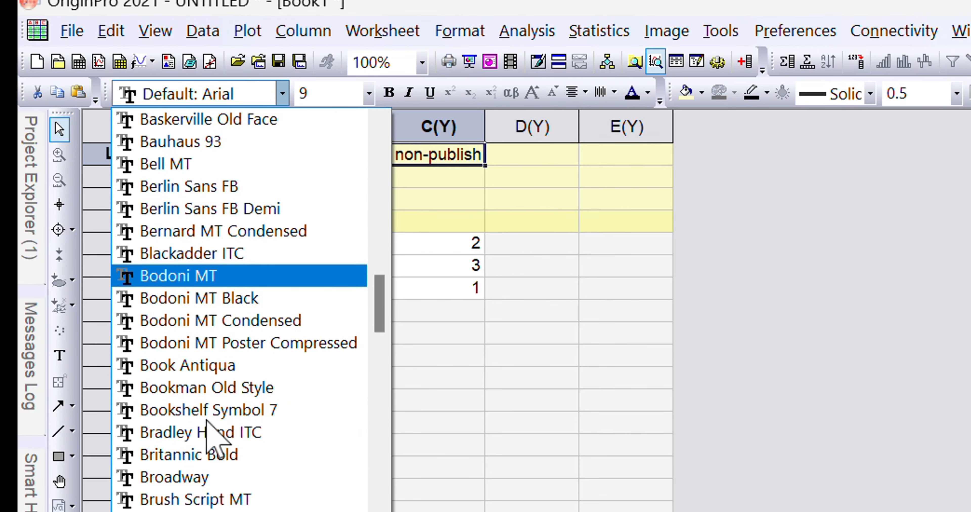
scroll(298, 285, "down", 6)
left_click(298, 285)
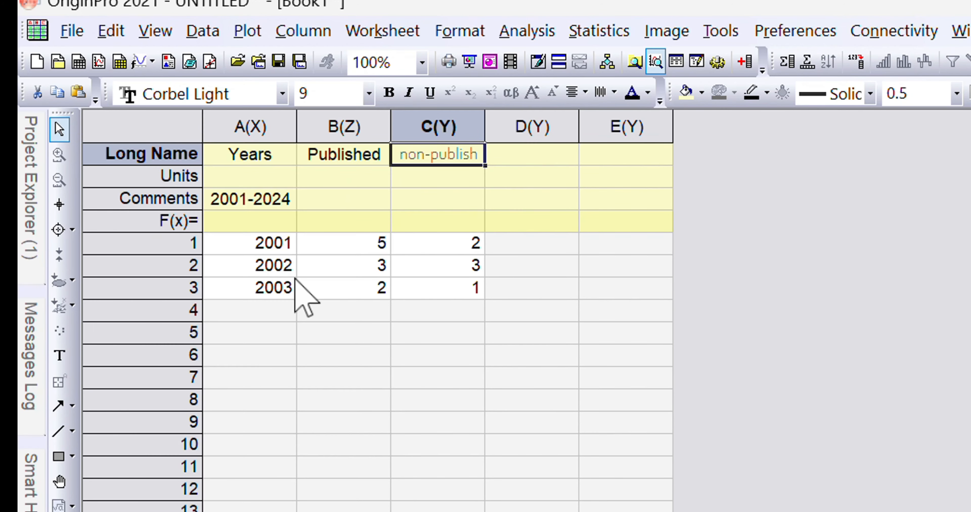
Change the font of the non-publish long name cell to Yu Gothic UI Semibold
left_click(284, 93)
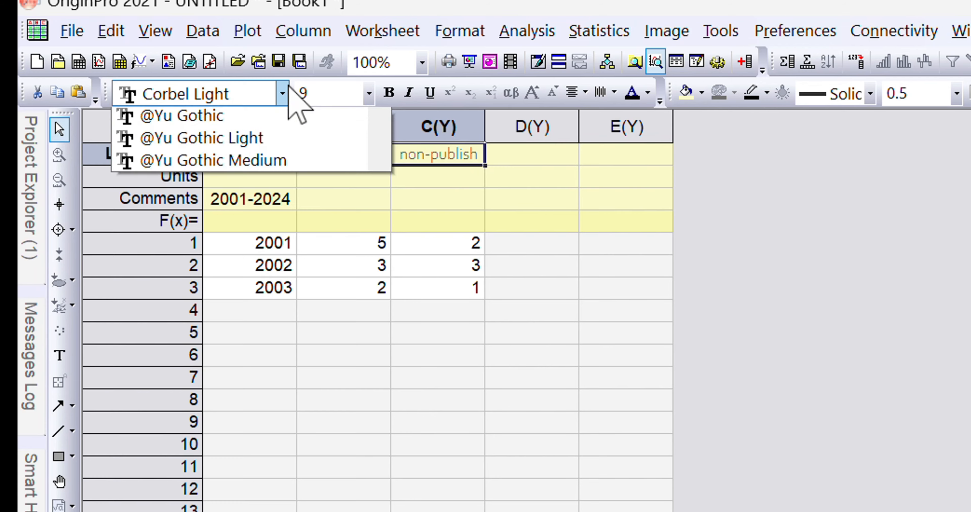
scroll(205, 456, "down", 10)
scroll(240, 309, "down", 20)
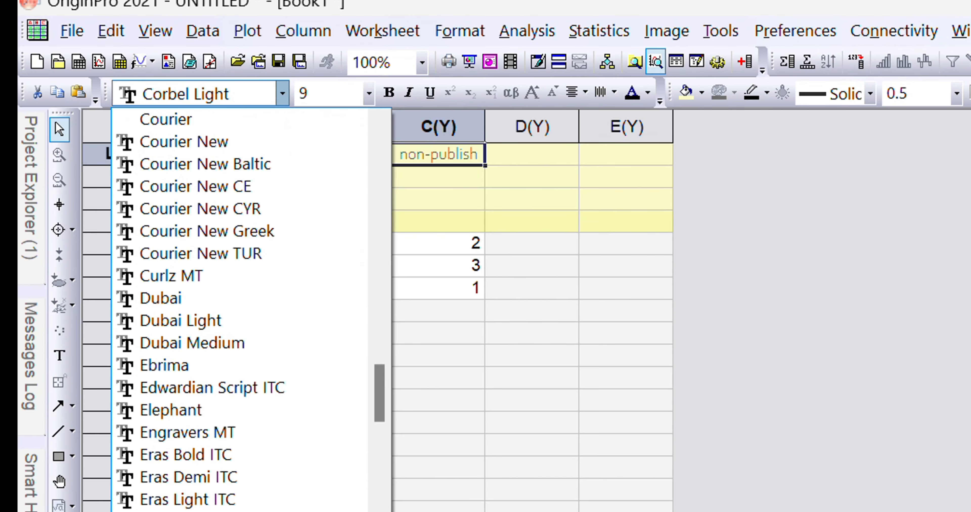
scroll(240, 309, "down", 8)
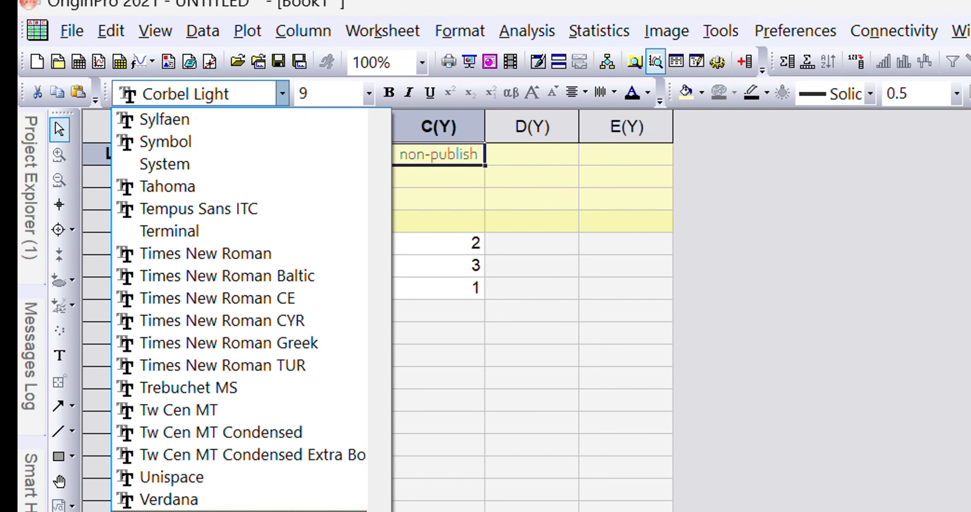
scroll(226, 301, "down", 1)
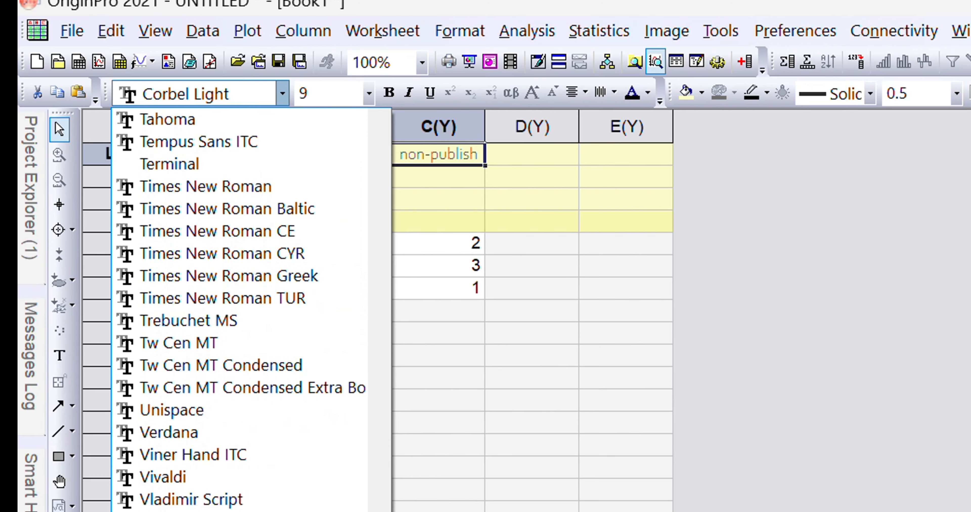
left_click(188, 509)
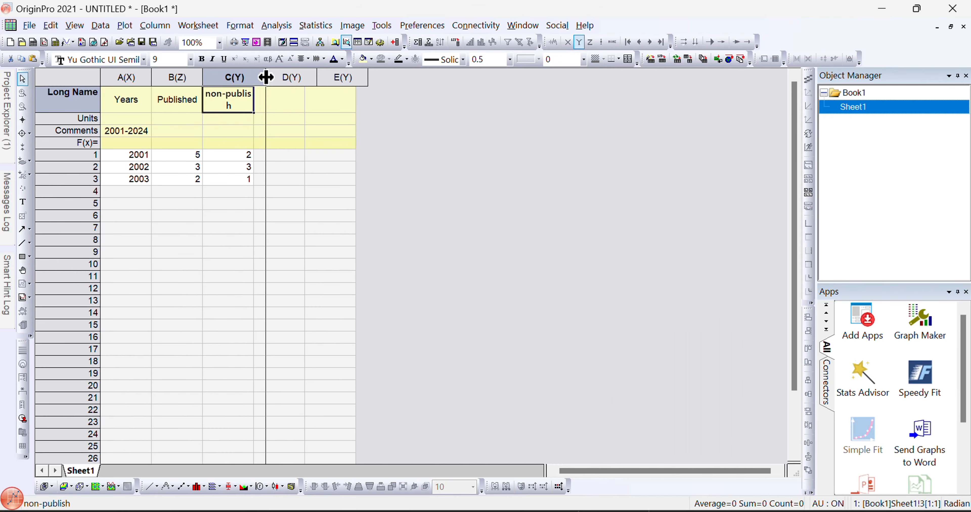
Widen column C so the non-publish label fits on one line, and reduce the Long Name row height
left_click_drag(486, 123, 533, 128)
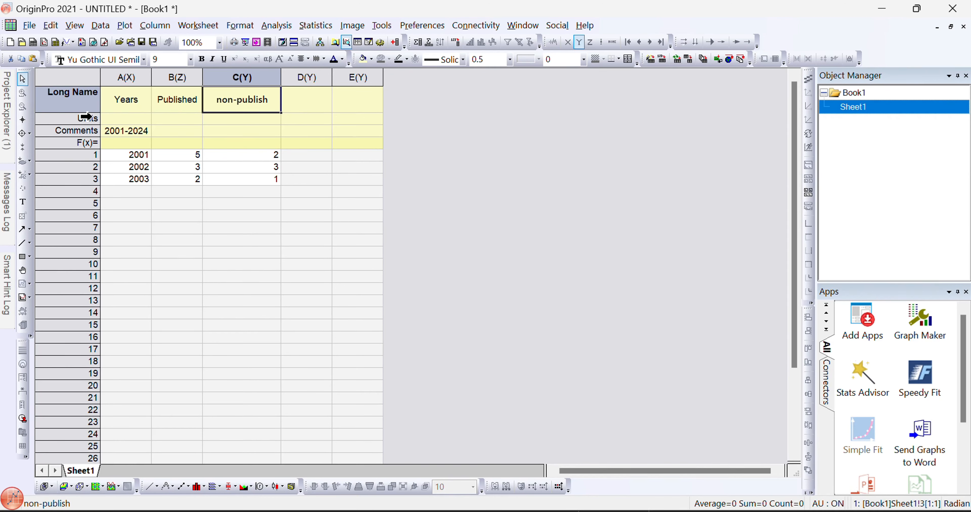
mouse_move(86, 113)
left_mouse_down()
mouse_move(102, 156)
mouse_move(88, 104)
left_mouse_up()
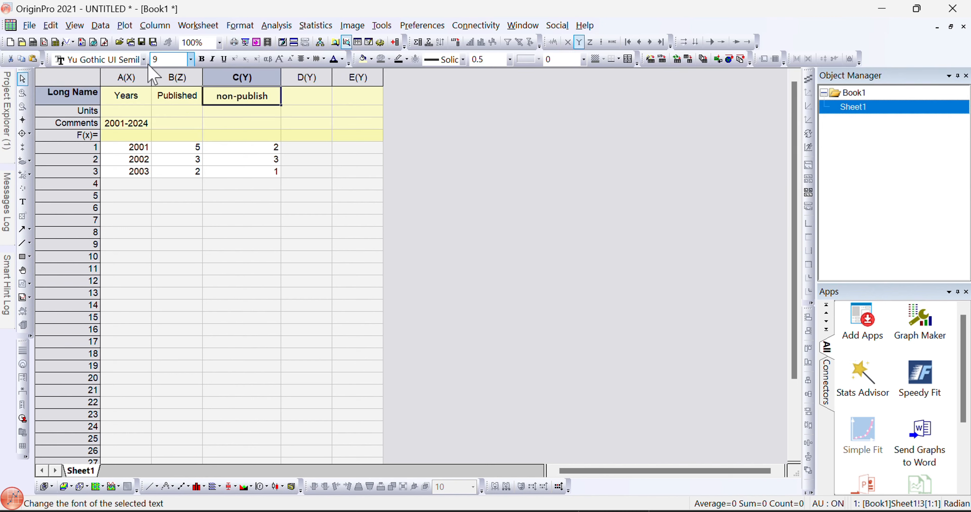
Set the font size of the non-publish long name cell to 20
left_click(190, 59)
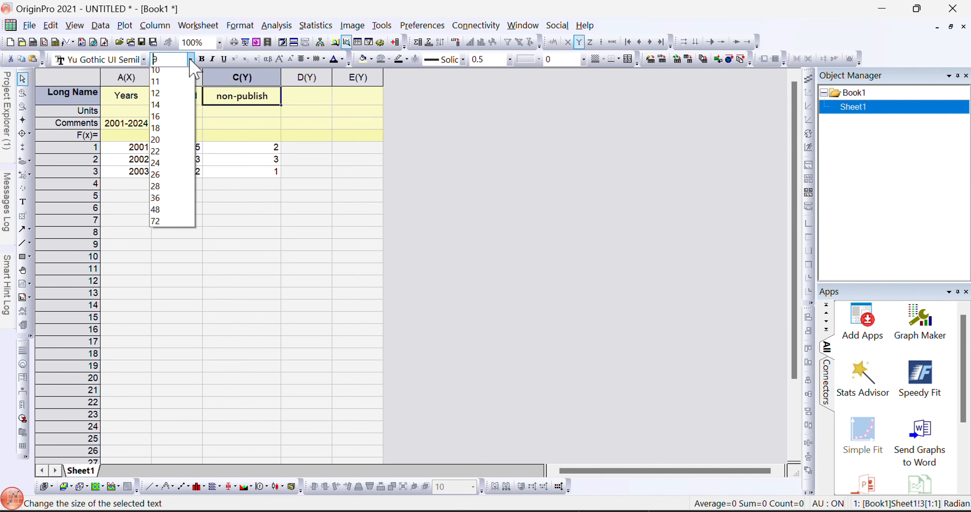
left_click(161, 164)
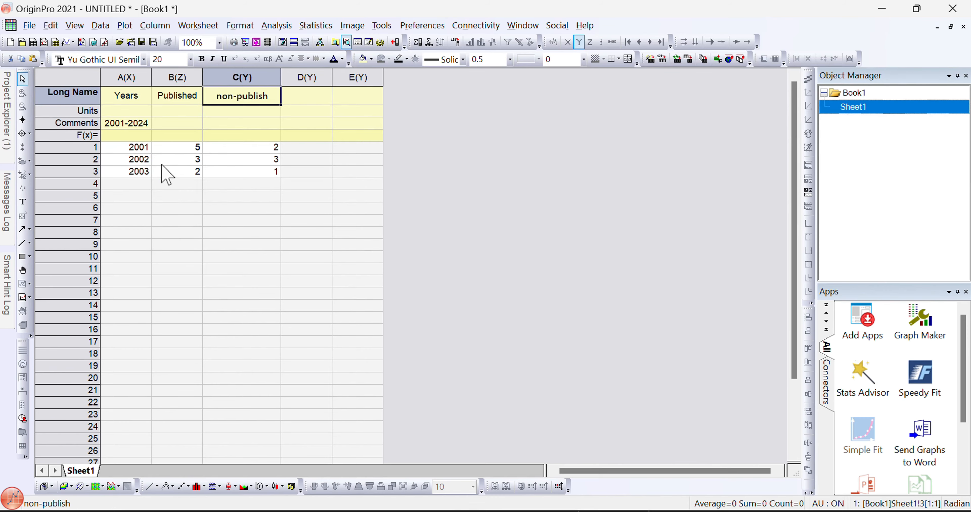
left_click(190, 59)
left_click(166, 84)
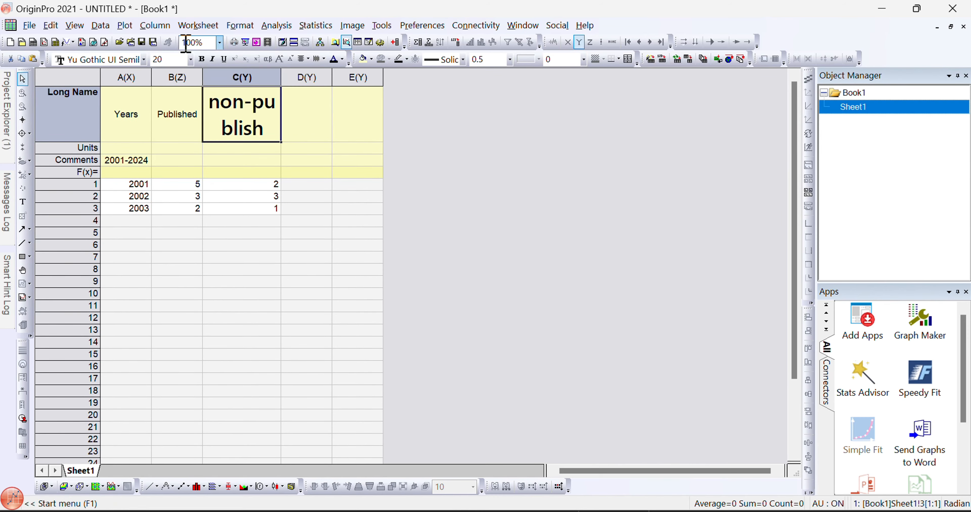
left_click(190, 59)
left_click(190, 60)
left_click(192, 61)
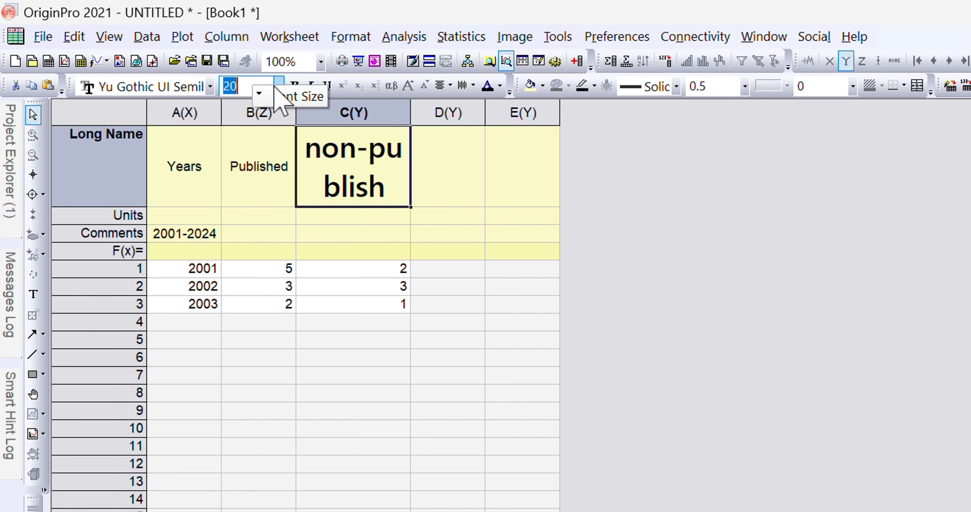
left_click(295, 86)
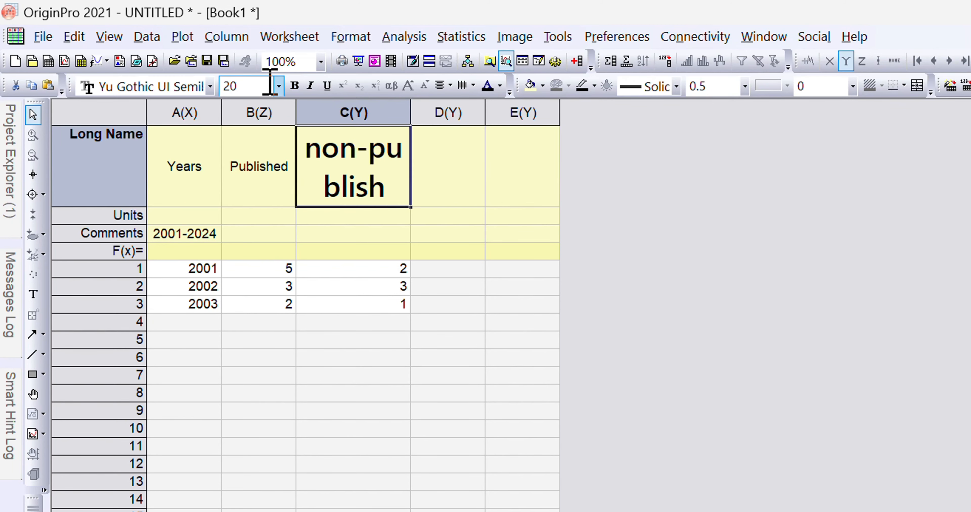
Change the font of the non-publish long name cell to Times New Roman
left_click(210, 86)
scroll(189, 226, "up", 1)
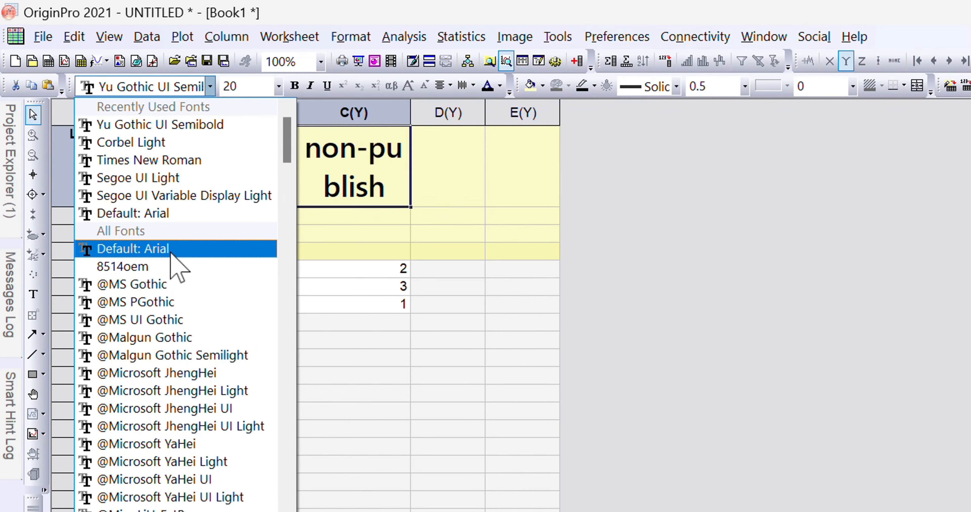
scroll(132, 414, "down", 20)
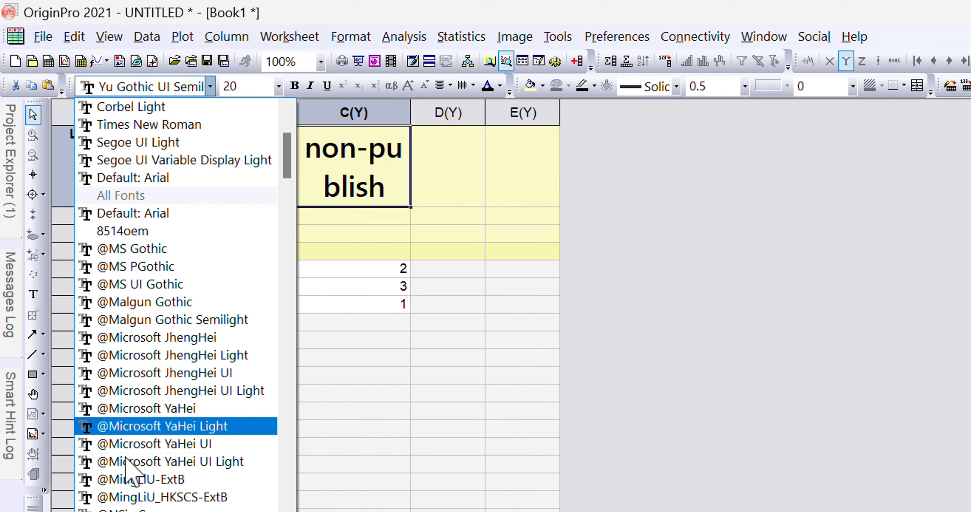
left_click(175, 92)
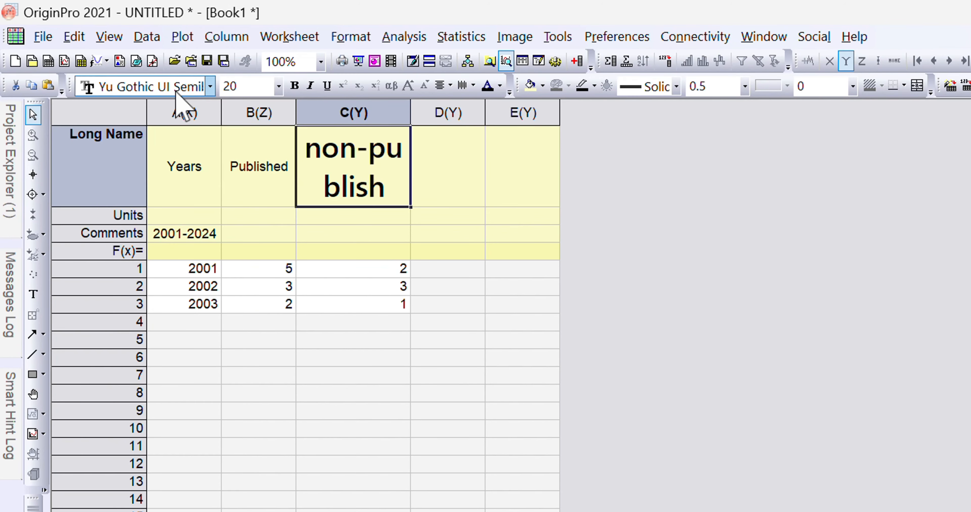
left_click(211, 88)
type("Times New Roman")
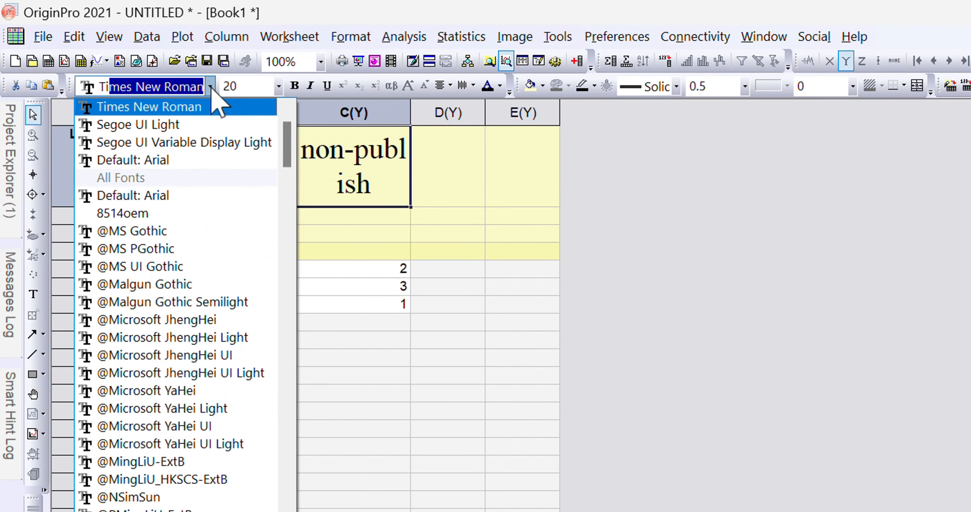
left_click(218, 109)
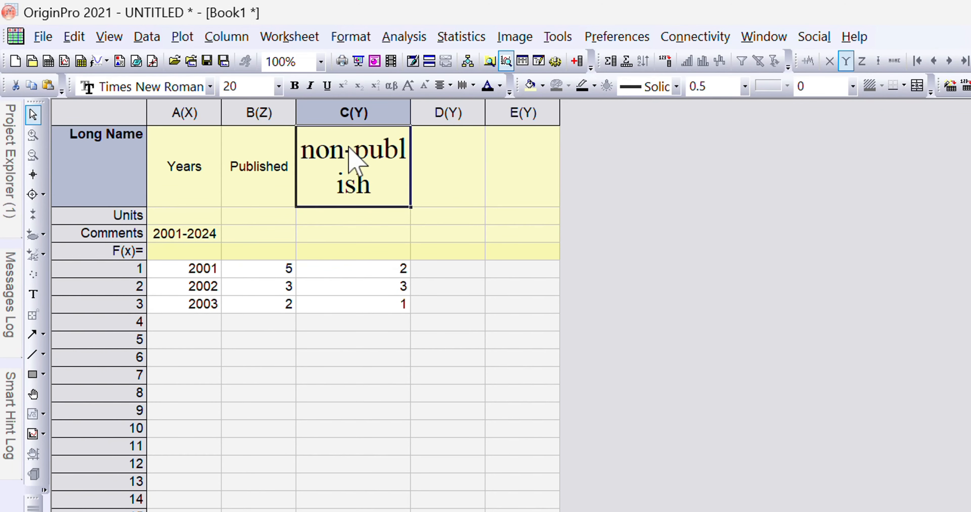
Make the non-publish long name bold and widen column C until the text fits on one line
left_click(293, 87)
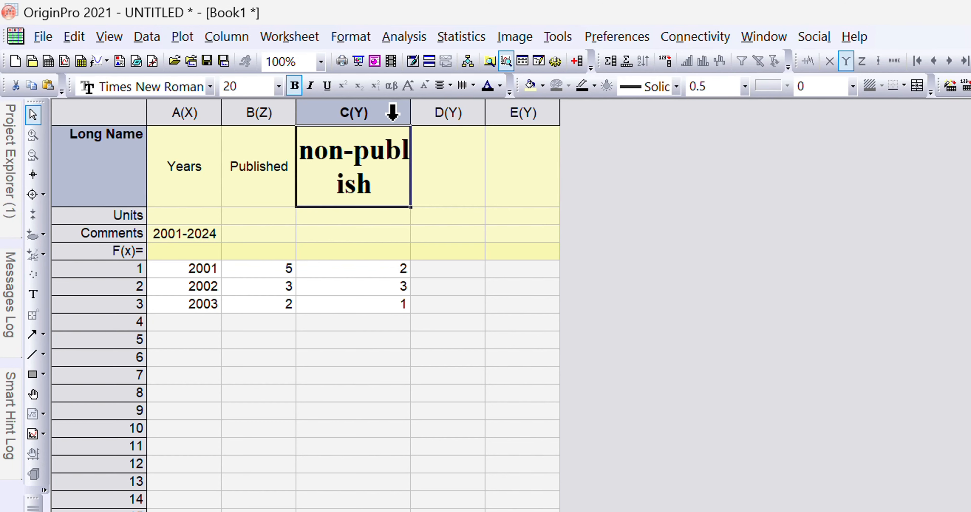
left_click_drag(414, 110, 504, 109)
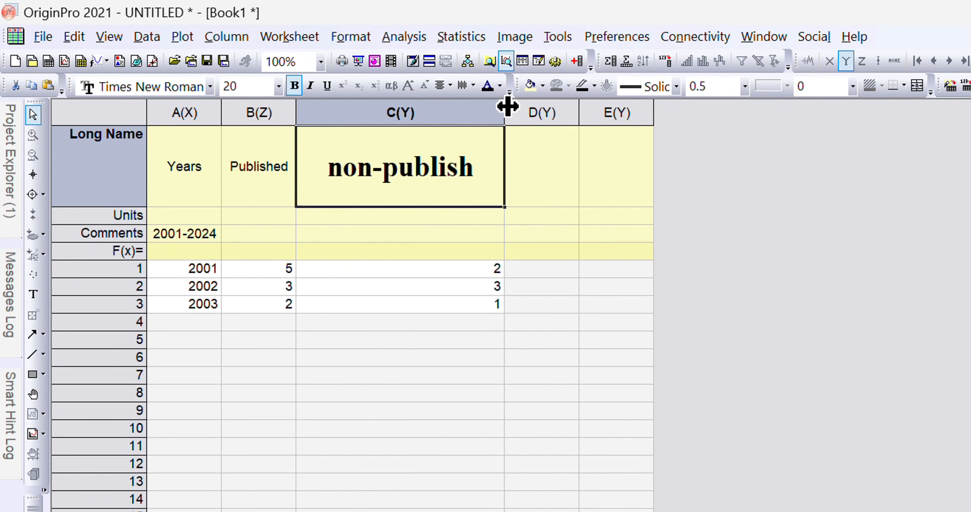
Try toggling bold, italic and underline on the non-publish long name, reverting each to leave only bold applied
left_click(294, 87)
left_click(294, 87)
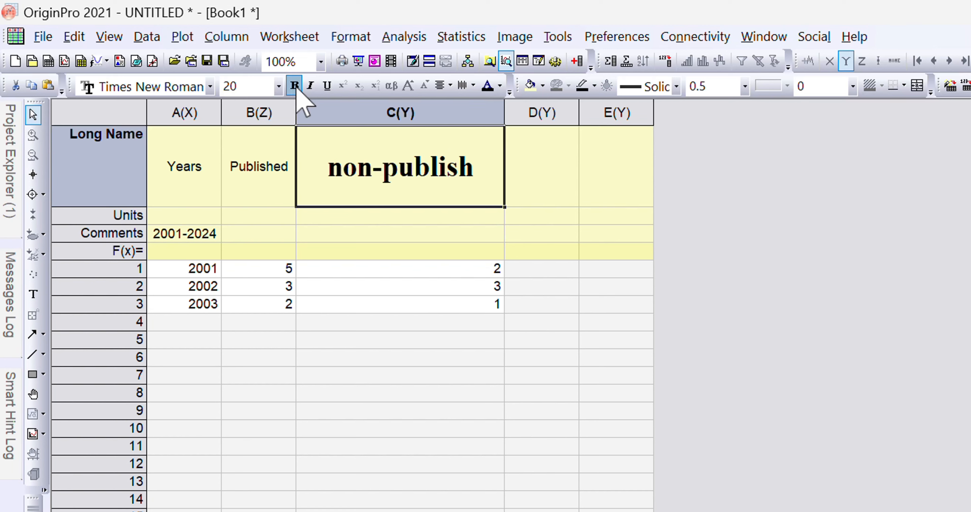
left_click(310, 86)
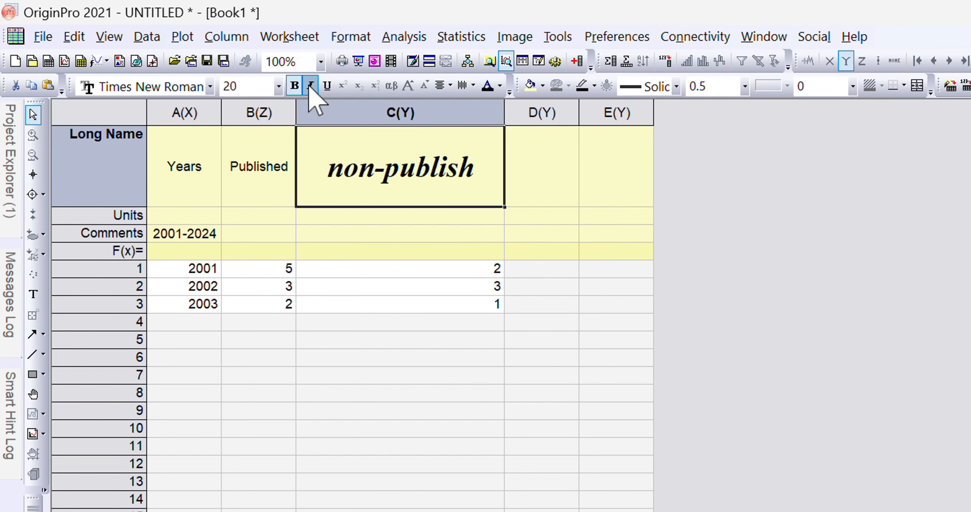
left_click(310, 86)
left_click(326, 86)
left_click(326, 86)
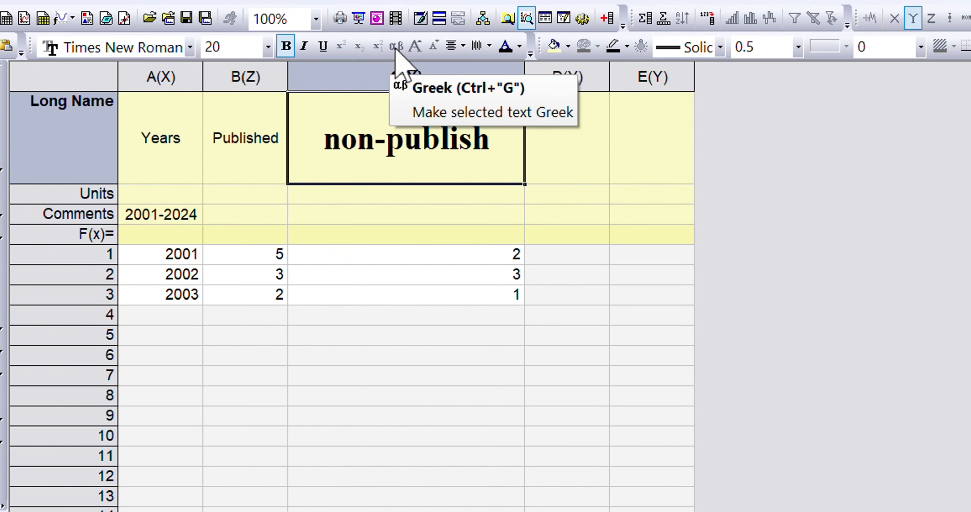
Try right alignment on the non-publish long name and return it to center alignment
left_click(463, 45)
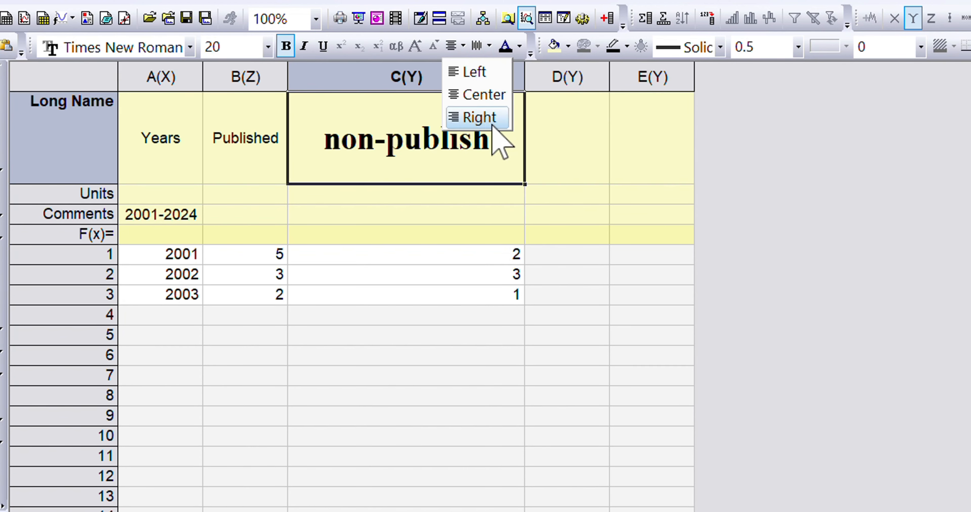
left_click(497, 119)
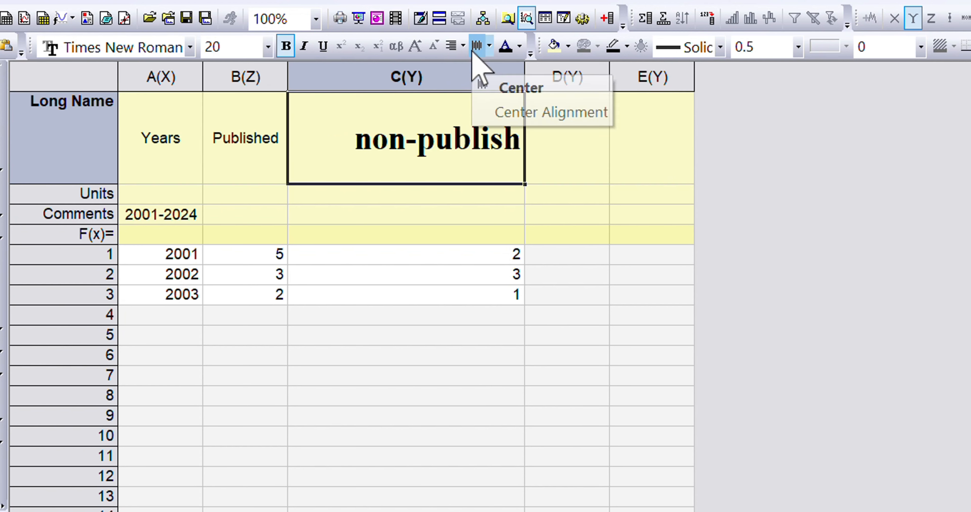
left_click(463, 45)
left_click(479, 94)
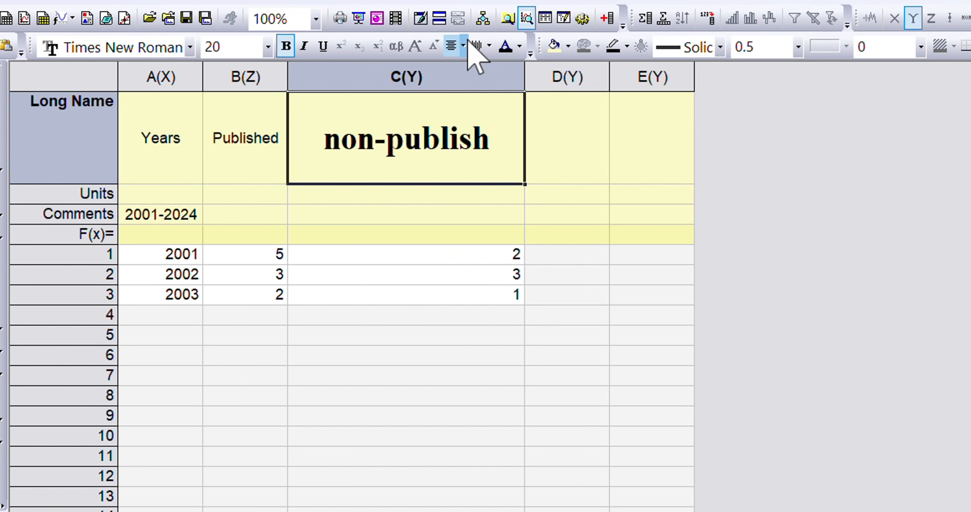
Try left alignment on the non-publish long name and return it to center alignment
left_click(463, 45)
left_click(466, 72)
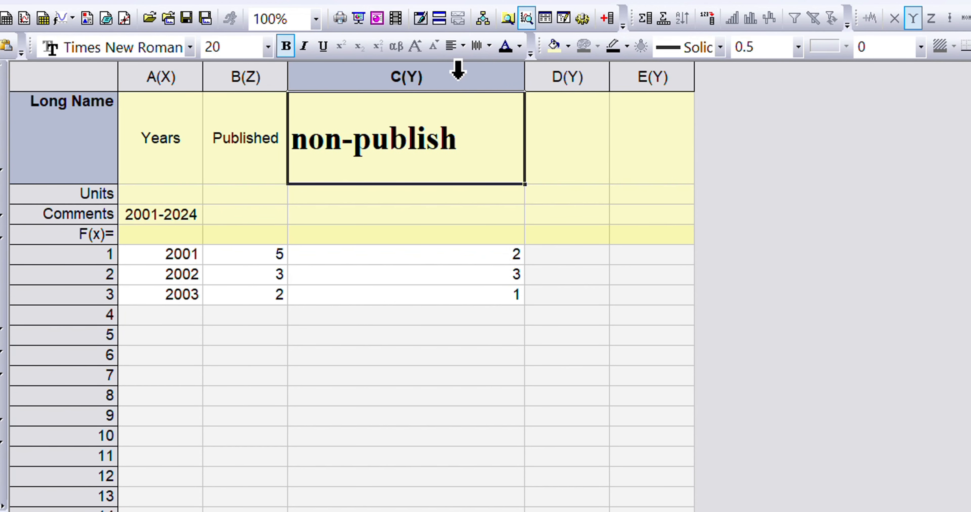
left_click(463, 47)
left_click(488, 94)
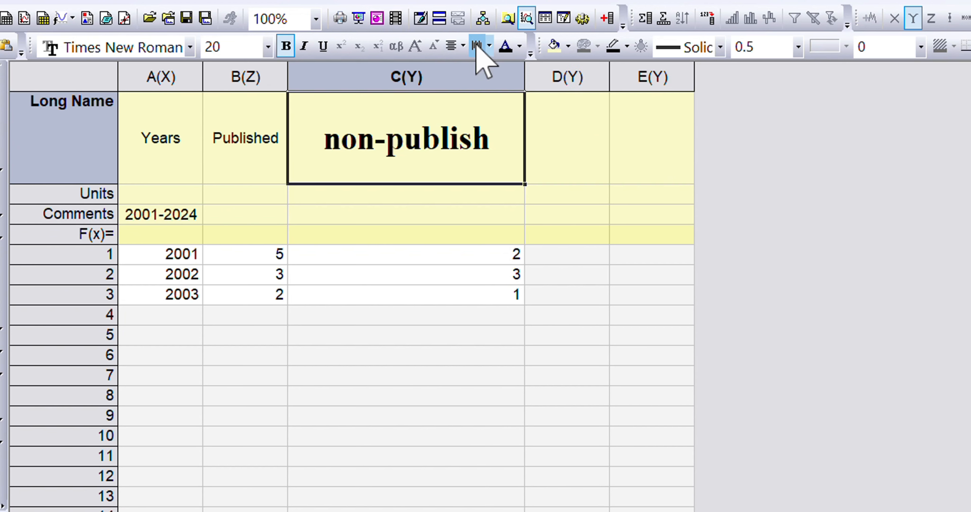
Try top and bottom vertical alignment on the non-publish long name and return it to vertical center
left_click(490, 46)
left_click(492, 73)
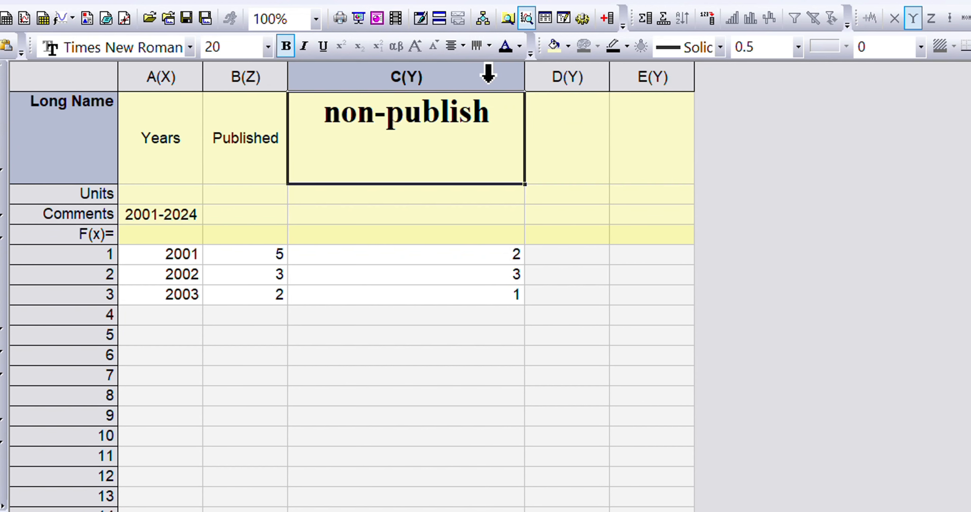
left_click(489, 46)
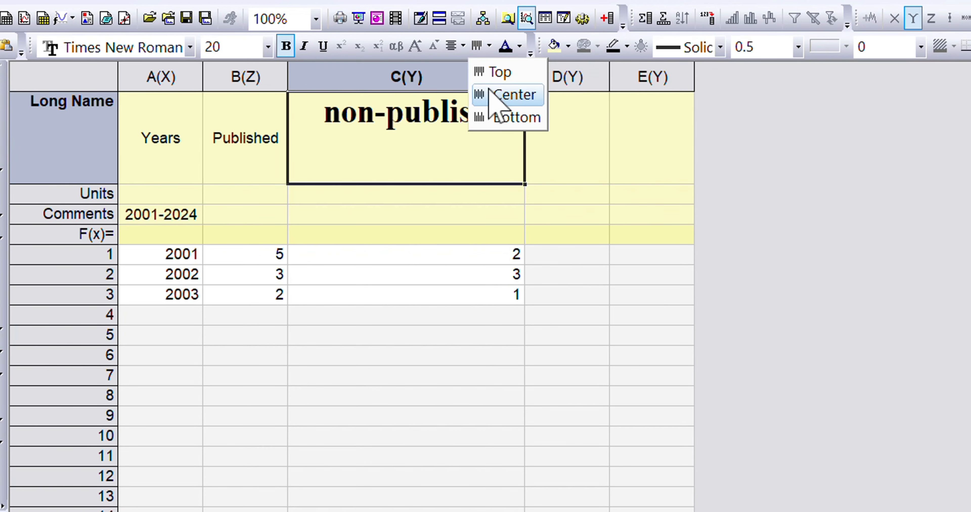
left_click(507, 118)
left_click(489, 46)
left_click(491, 93)
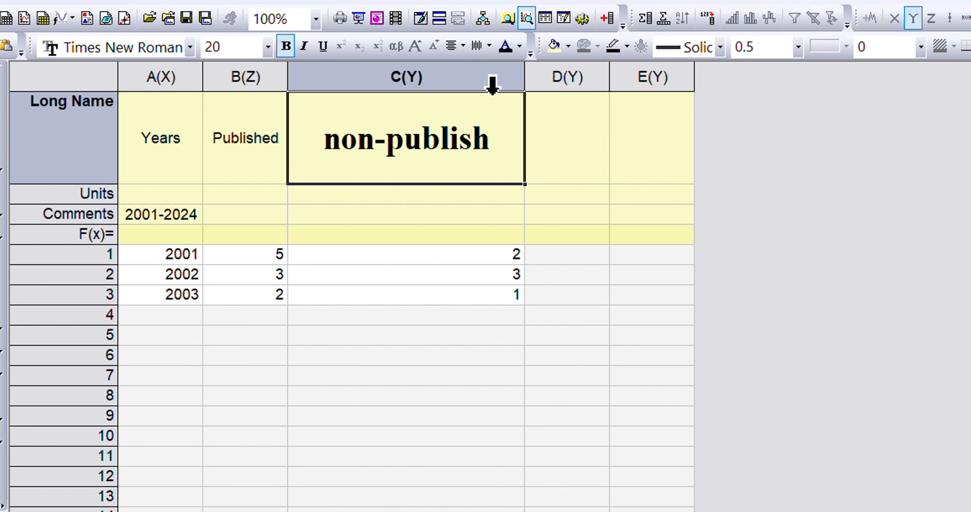
Try a red font color on the non-publish long name and settle on blue
left_click(521, 49)
left_click(534, 102)
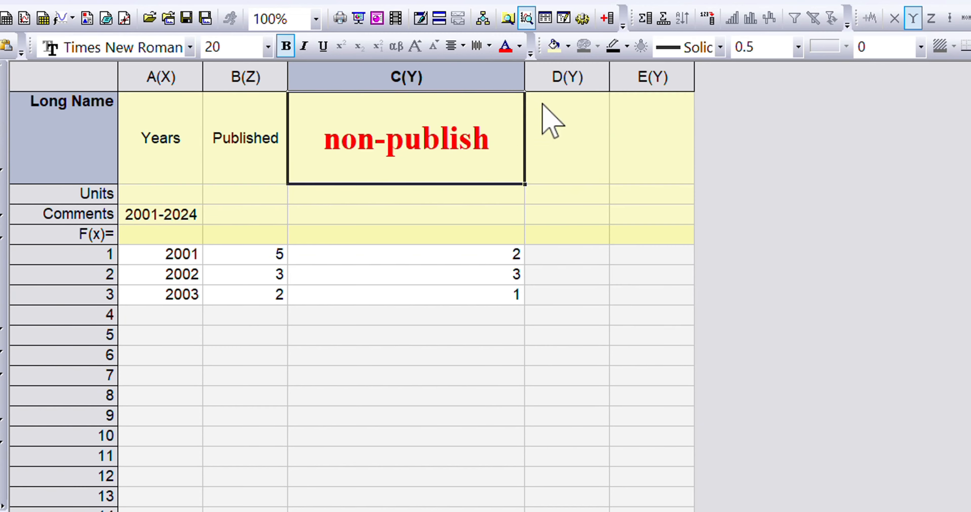
left_click(520, 47)
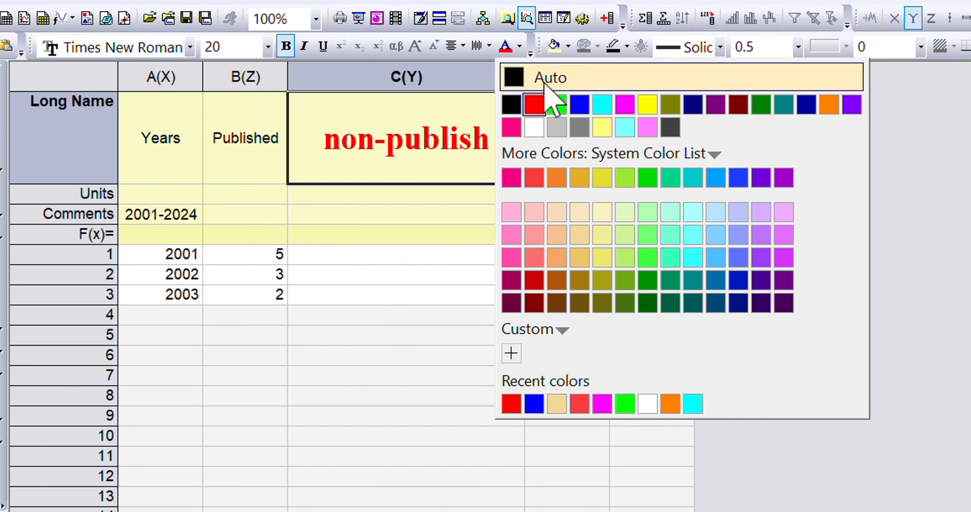
left_click(577, 105)
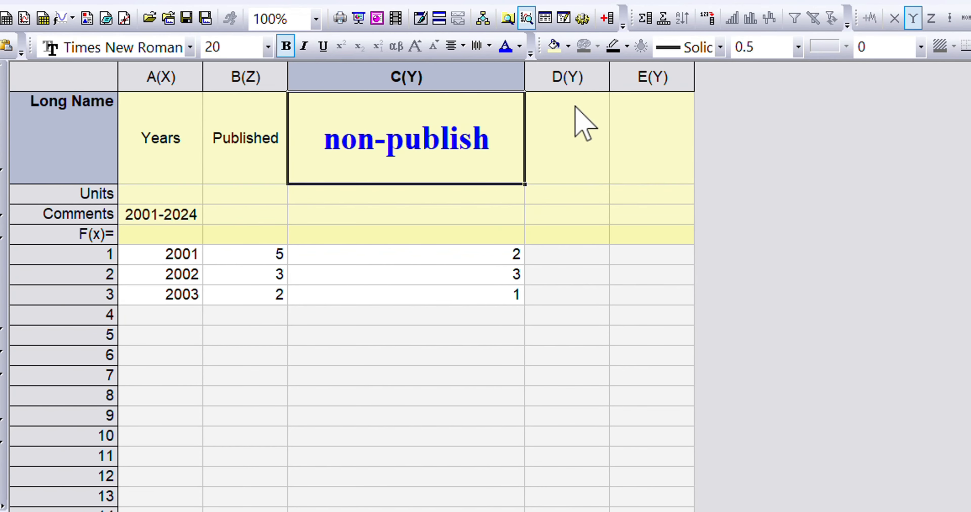
Try the light red #FA3C3C and pure red fills on the non-publish long name cell and settle on bright green
left_click(568, 46)
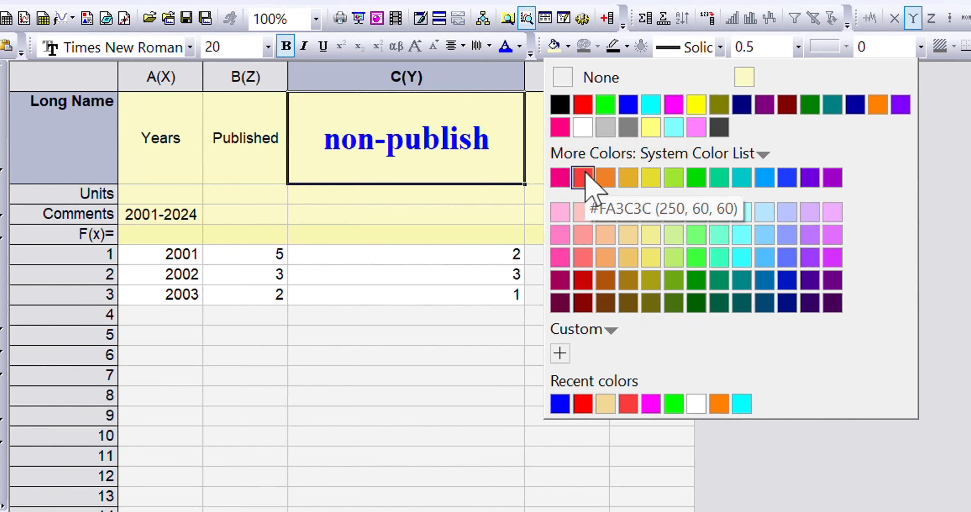
left_click(584, 177)
left_click(568, 47)
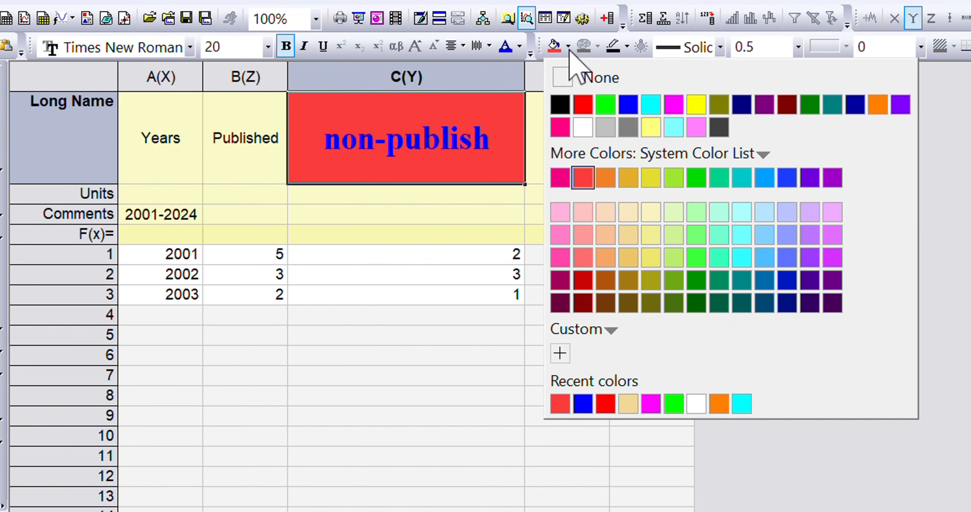
left_click(583, 104)
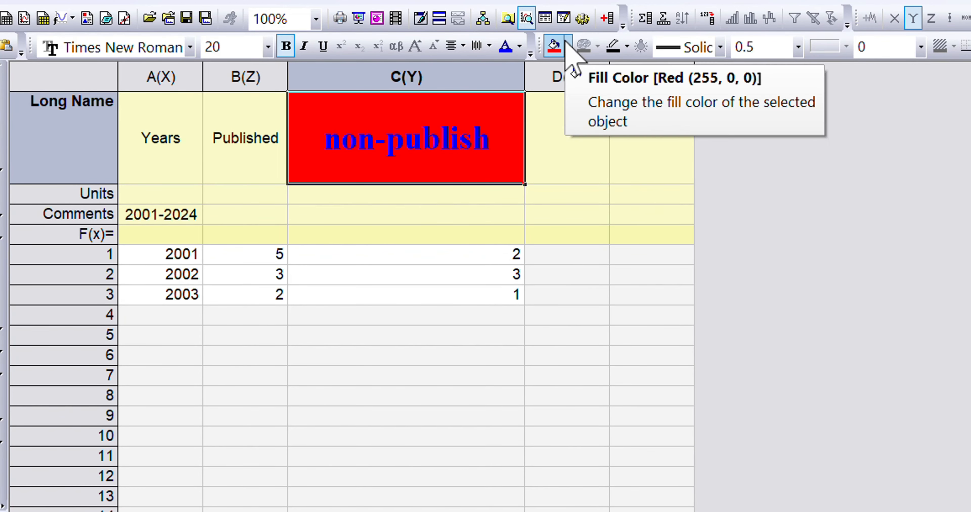
left_click(568, 47)
left_click(605, 103)
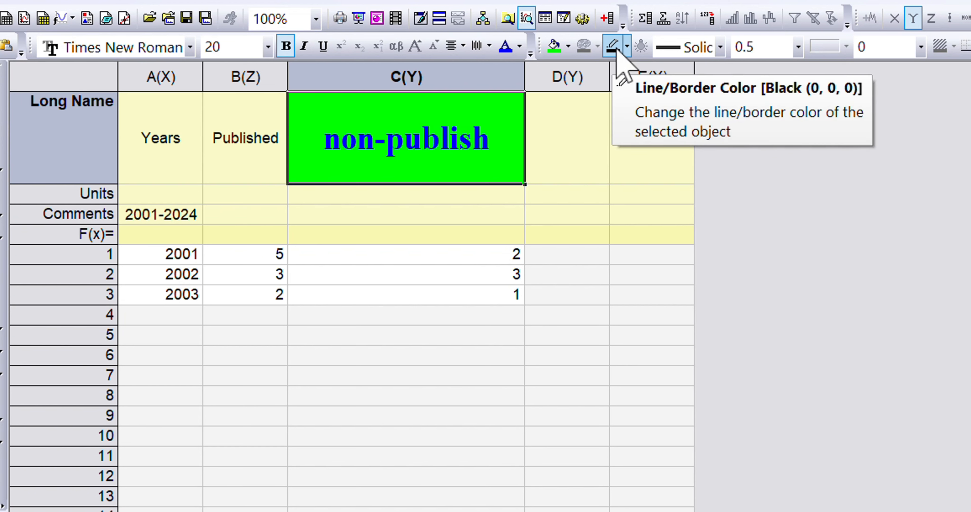
left_click(721, 48)
left_click(721, 48)
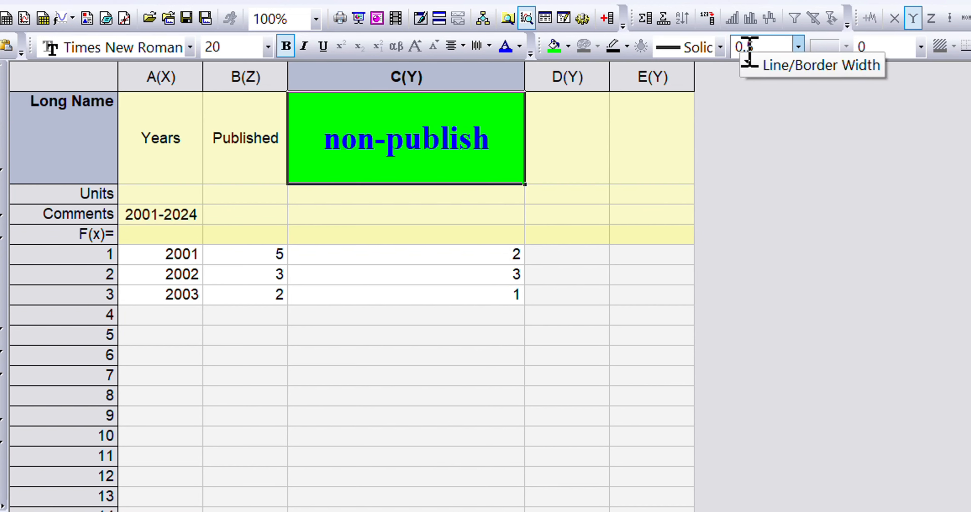
left_click(798, 47)
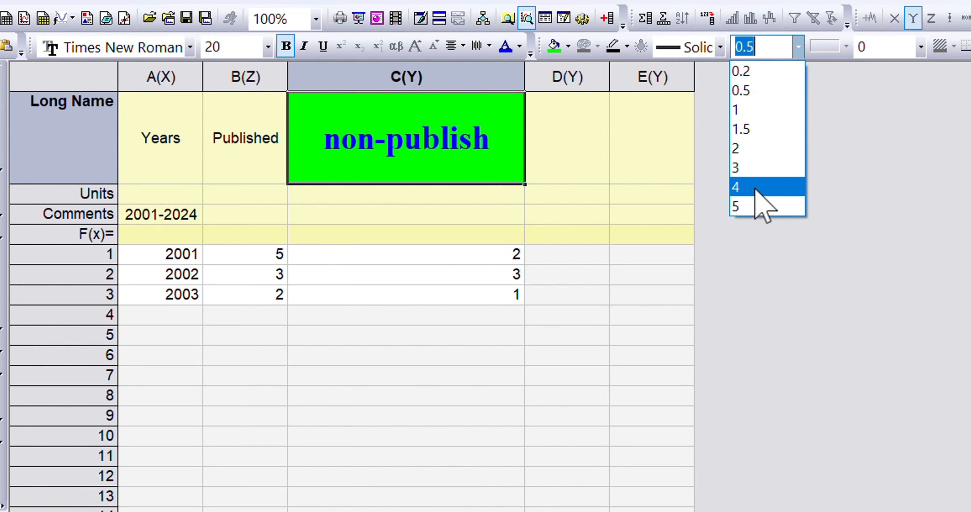
left_click(917, 52)
left_click(920, 48)
left_click(921, 49)
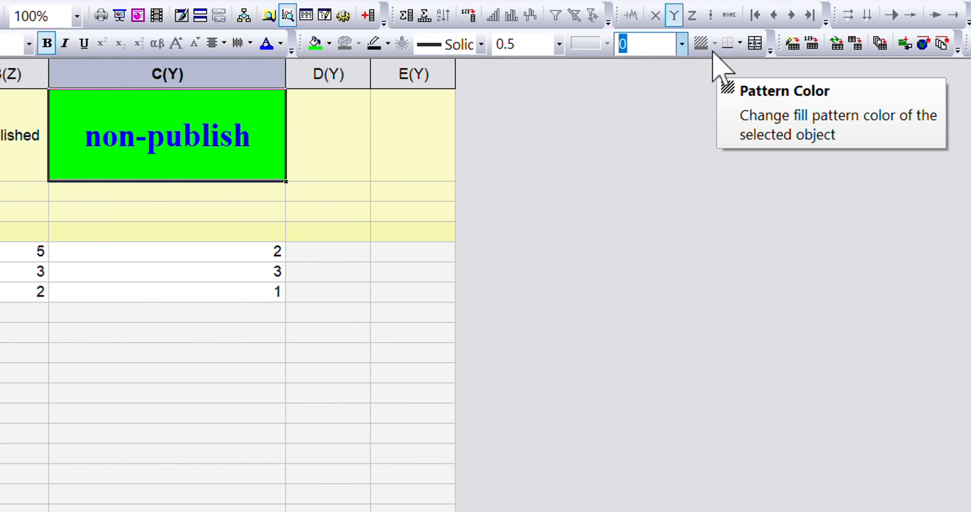
Apply frame borders to the non-publish long name cell and merge it with the adjacent long name cell of column D
left_click(740, 43)
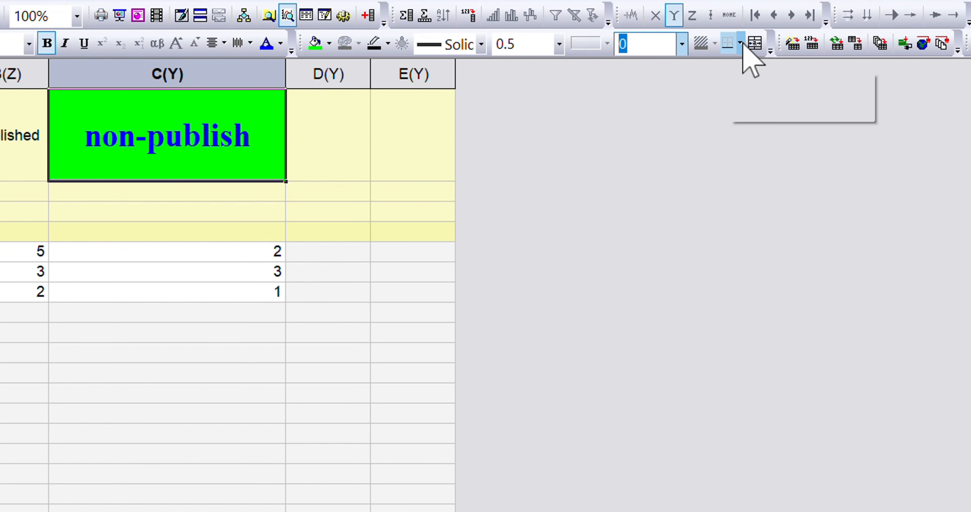
left_click(761, 184)
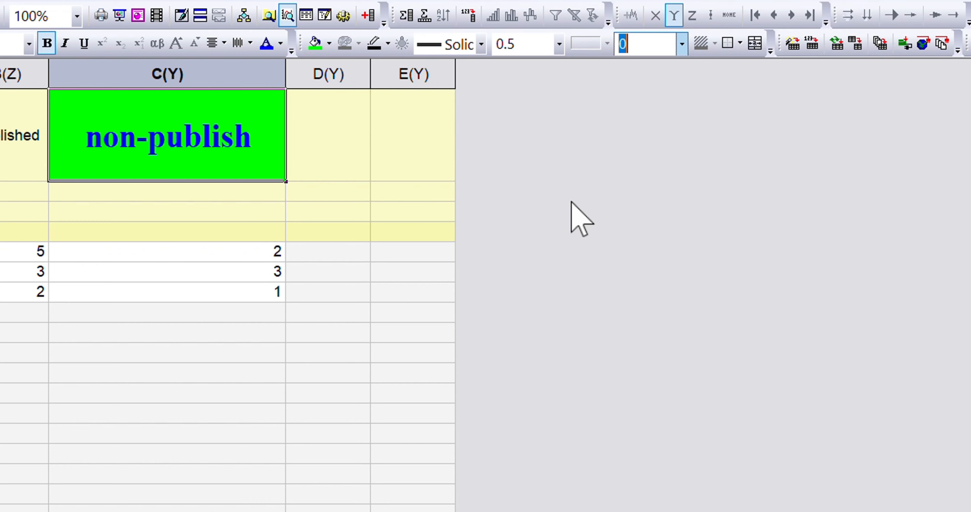
left_click(170, 231)
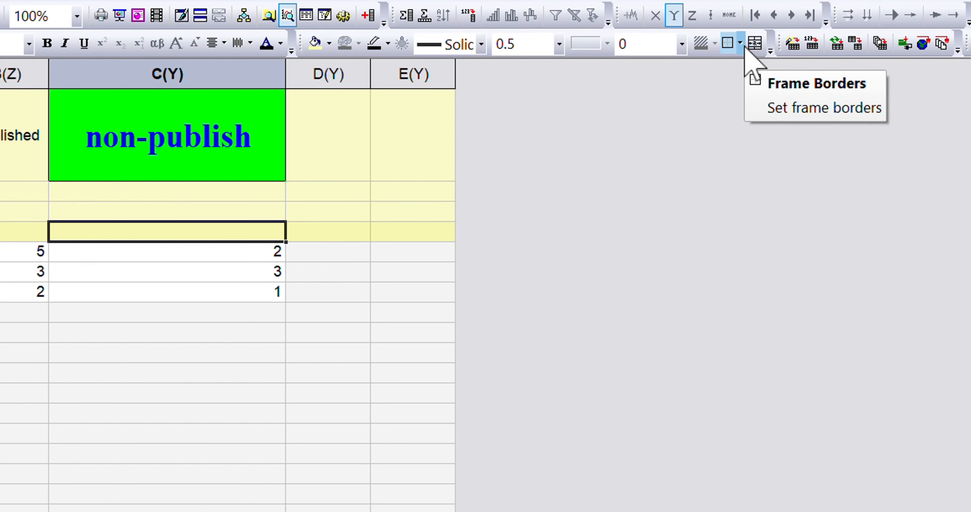
left_click_drag(219, 118, 321, 151)
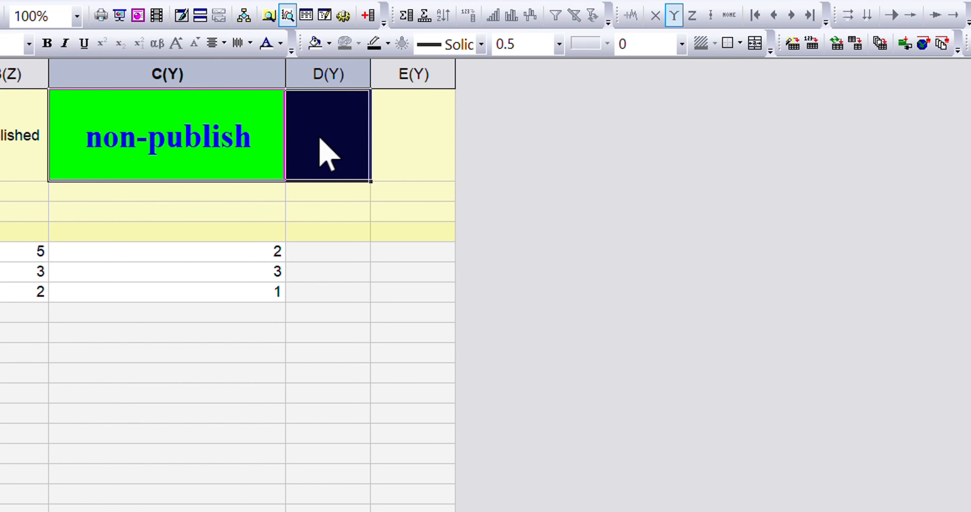
left_click(752, 46)
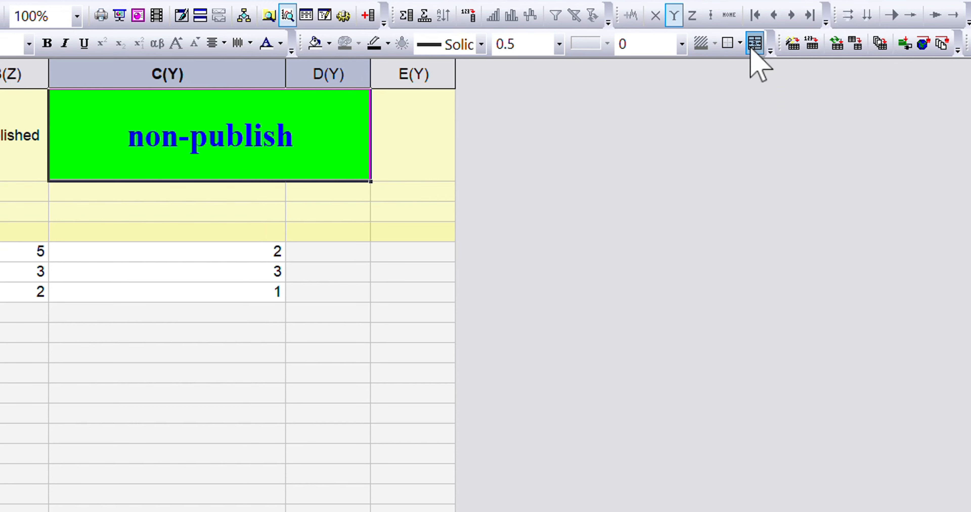